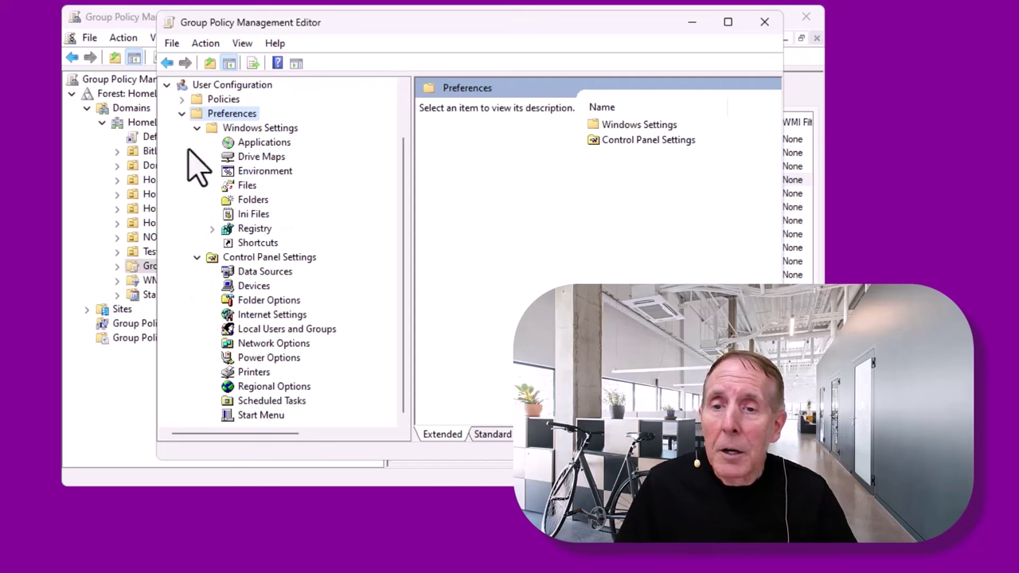
Step: Expand Windows Settings and Control Panel Settings under the Computer Configuration preferences, and open the Folders preference
click(183, 99)
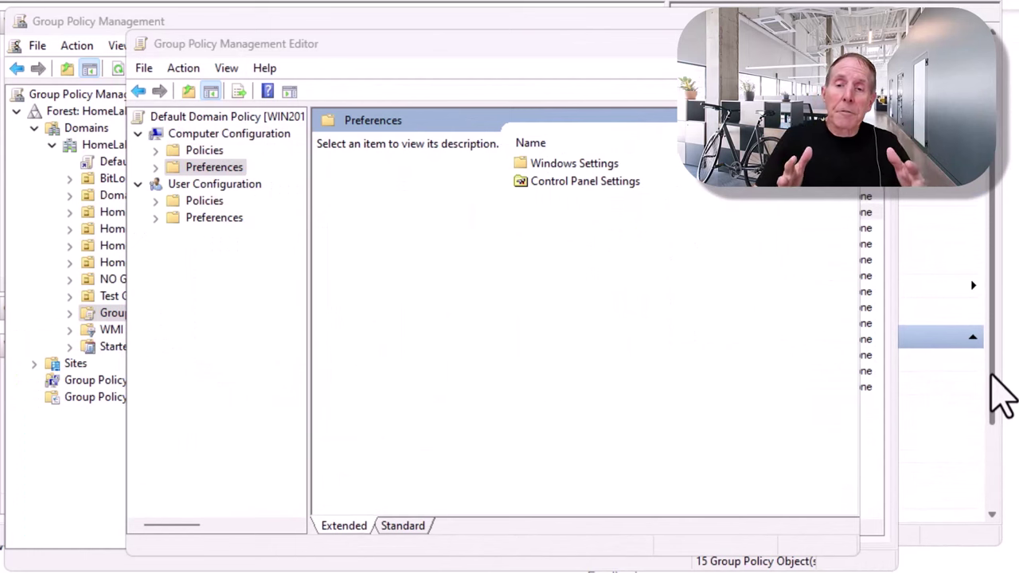
click(156, 167)
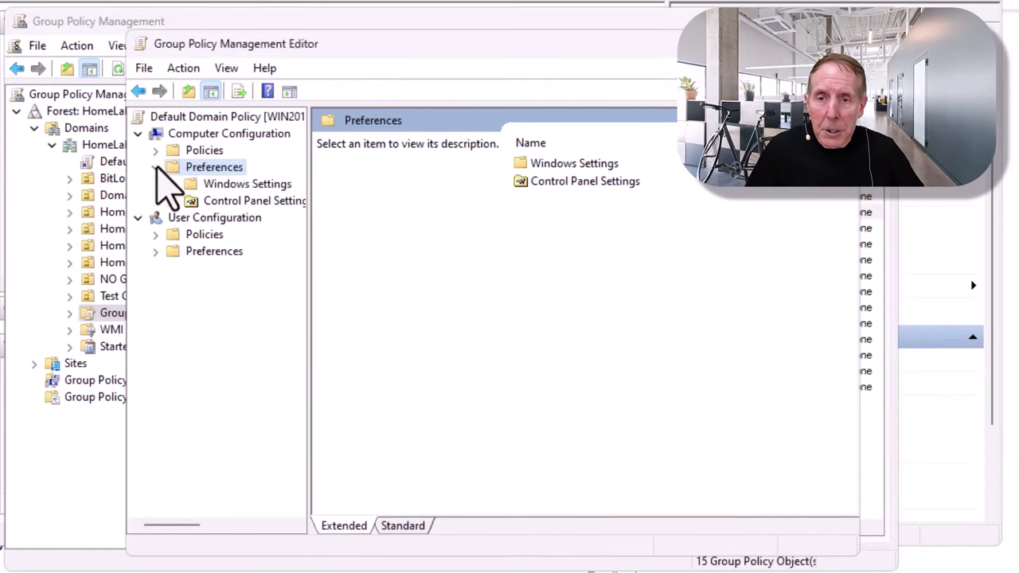
click(172, 184)
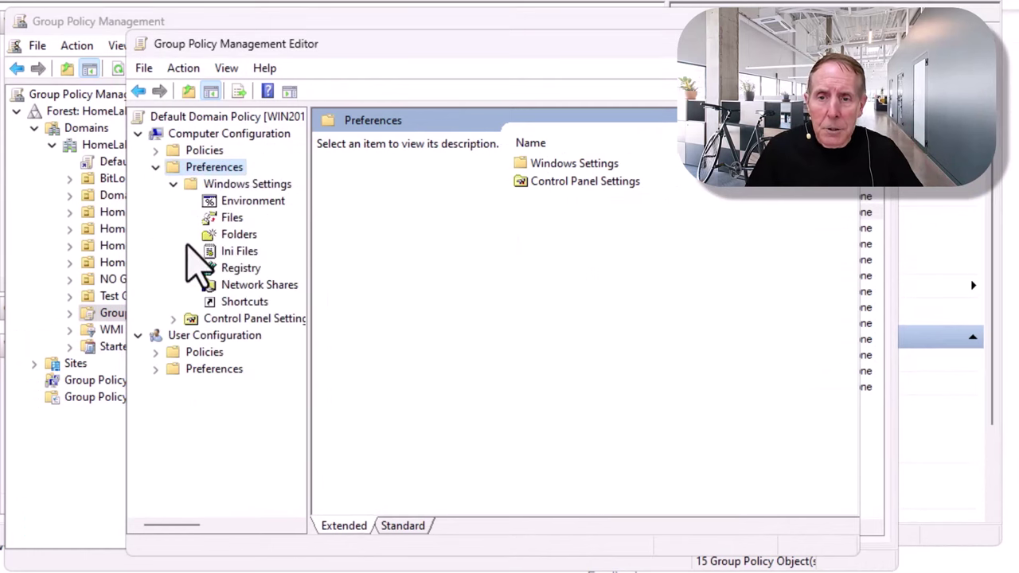
click(238, 234)
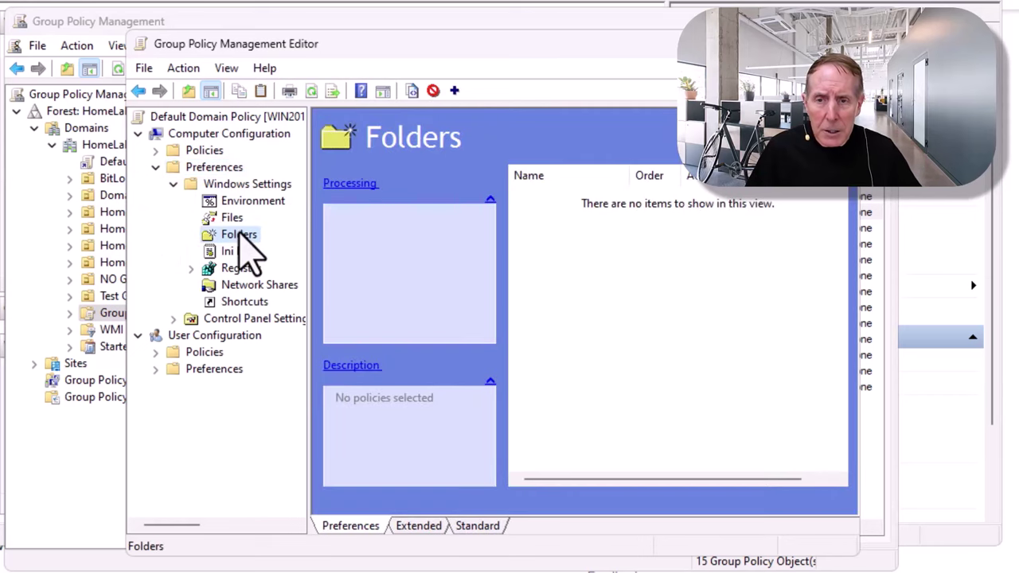
click(173, 319)
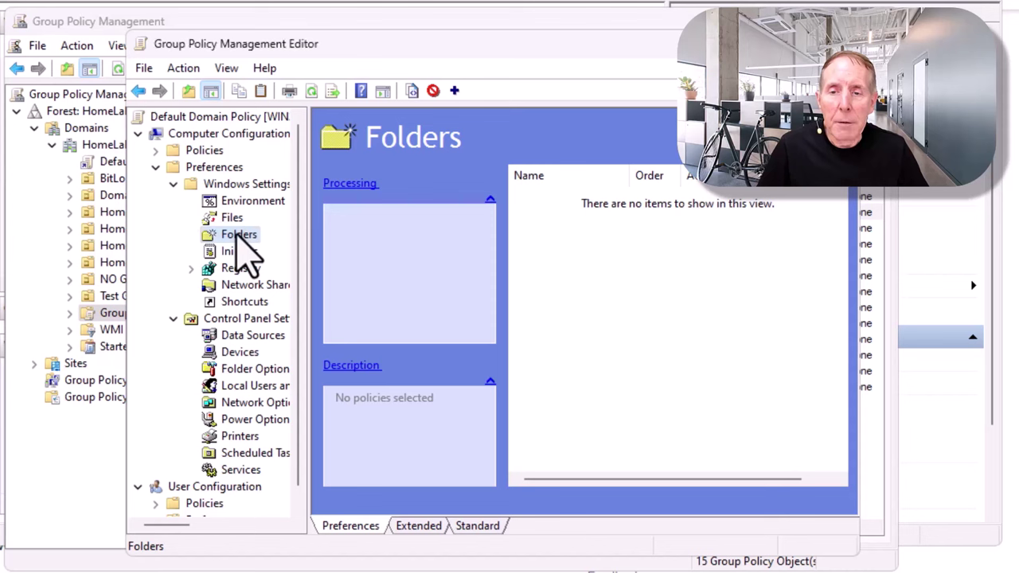
Step: Start a new folder preference item under Folders and set its action to Create
right_click(253, 237)
mouse_move(285, 247)
click(415, 247)
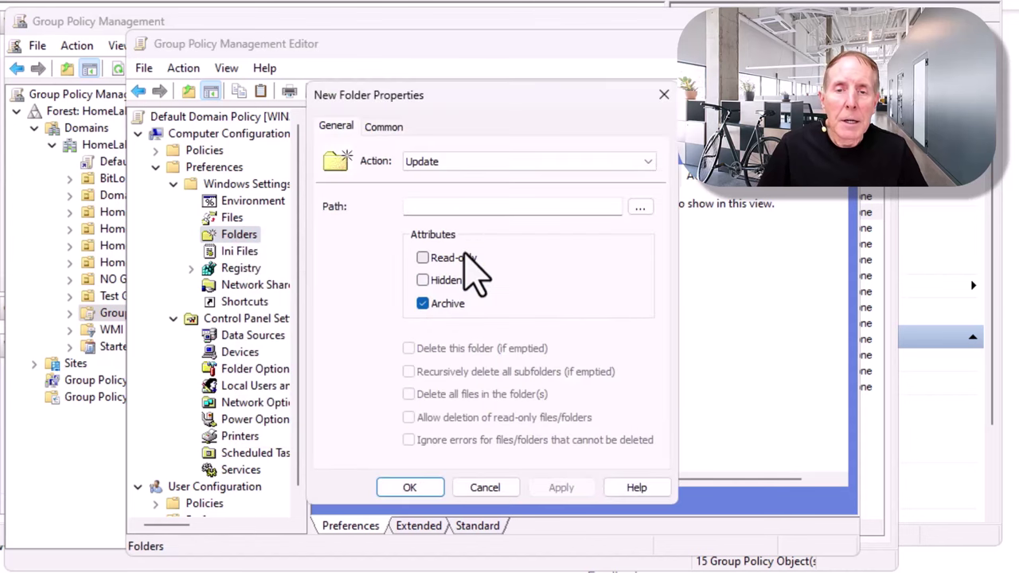
click(649, 164)
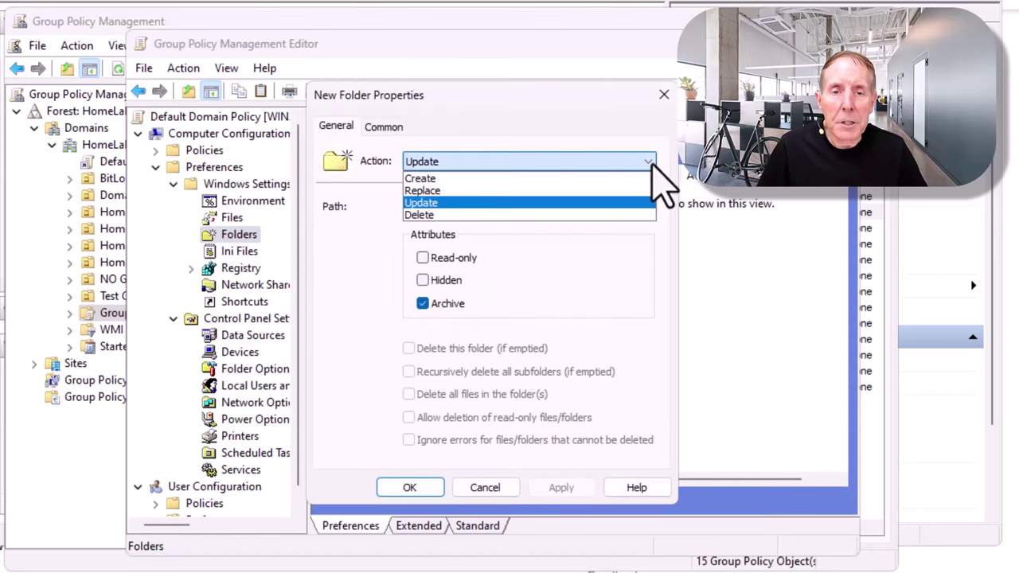
click(525, 179)
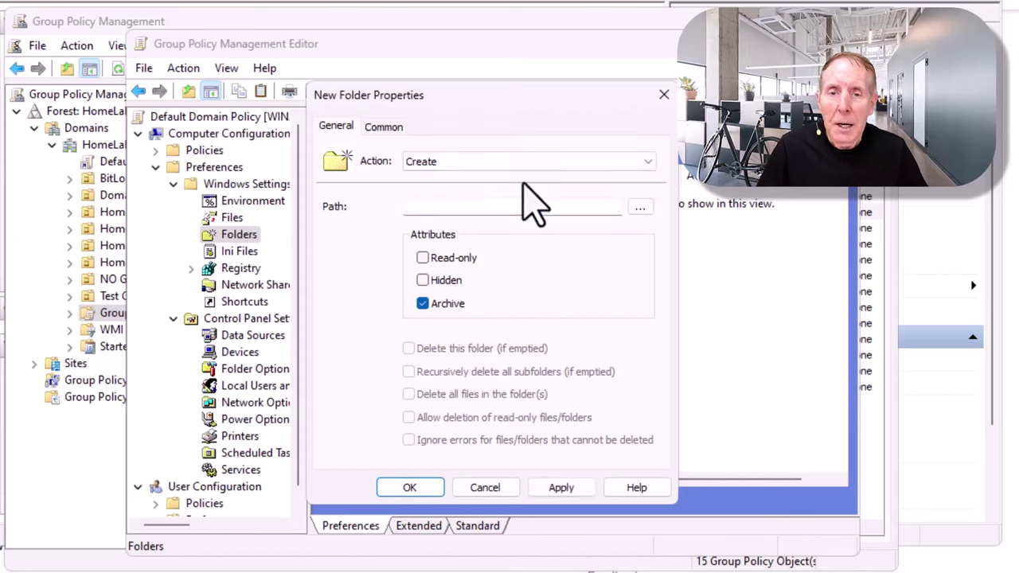
Step: Set the new folder's path to c:\mrv, enable the Read-only attribute, and save the item
click(482, 207)
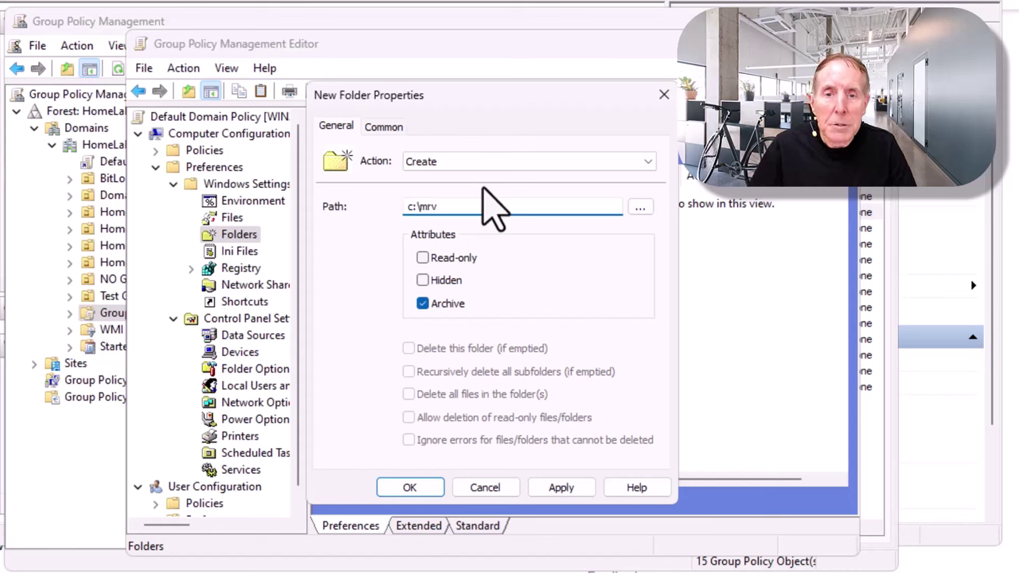
click(422, 258)
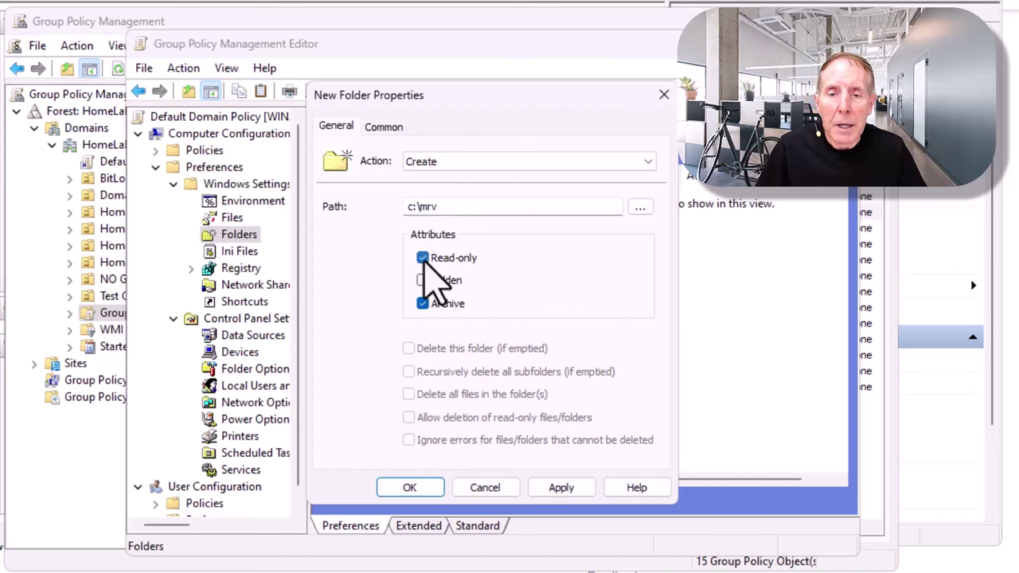
click(558, 490)
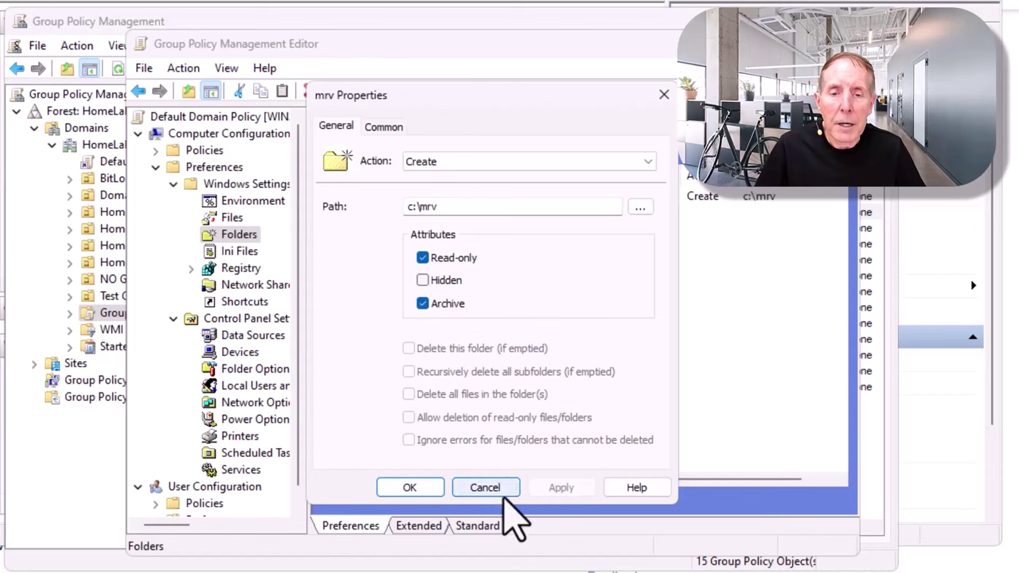
click(410, 488)
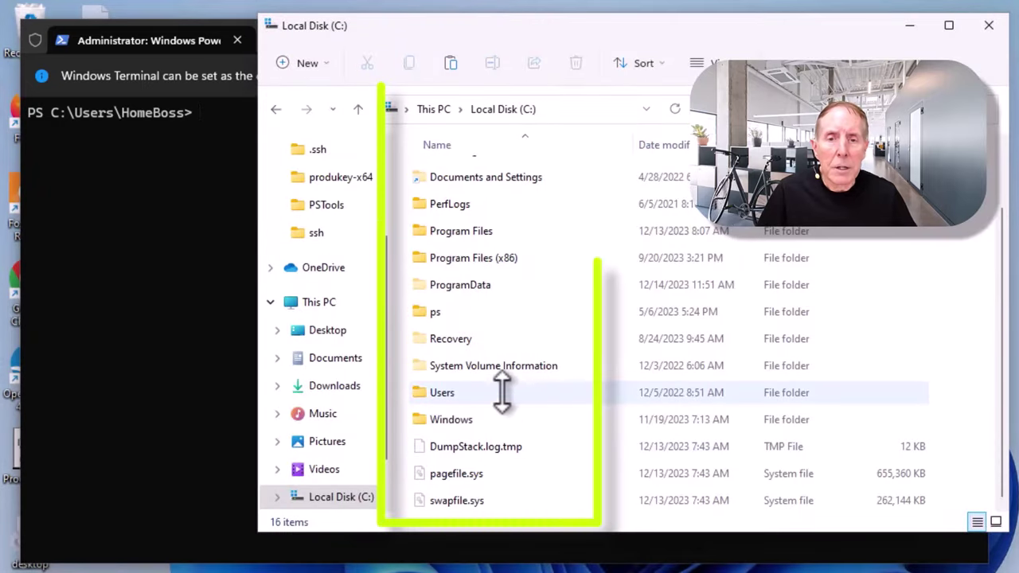
Step: Review the client's C: drive contents in File Explorer and run gpupdate /force in PowerShell
scroll(486, 128, up, 1)
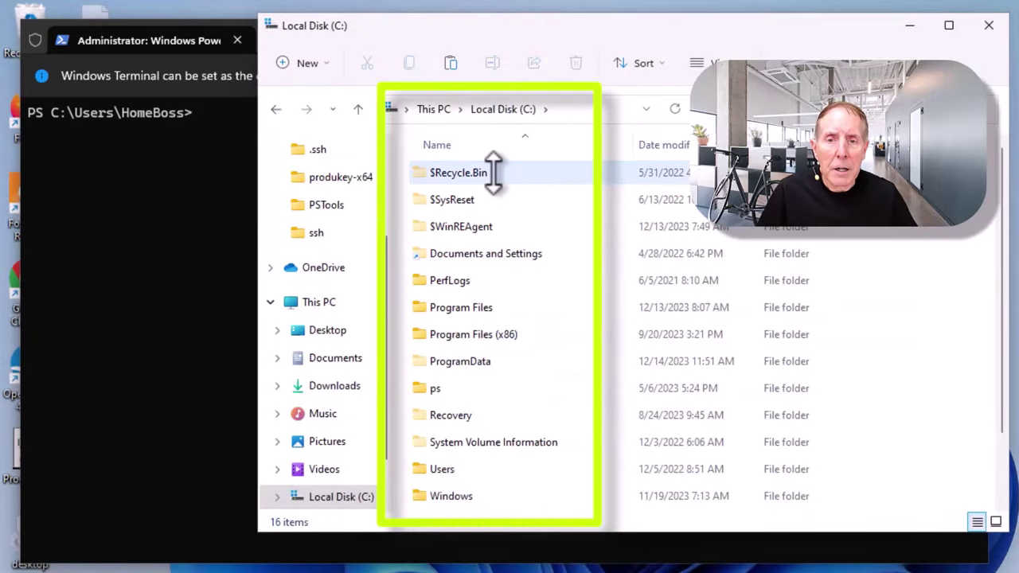
scroll(494, 279, down, 1)
scroll(483, 477, up, 1)
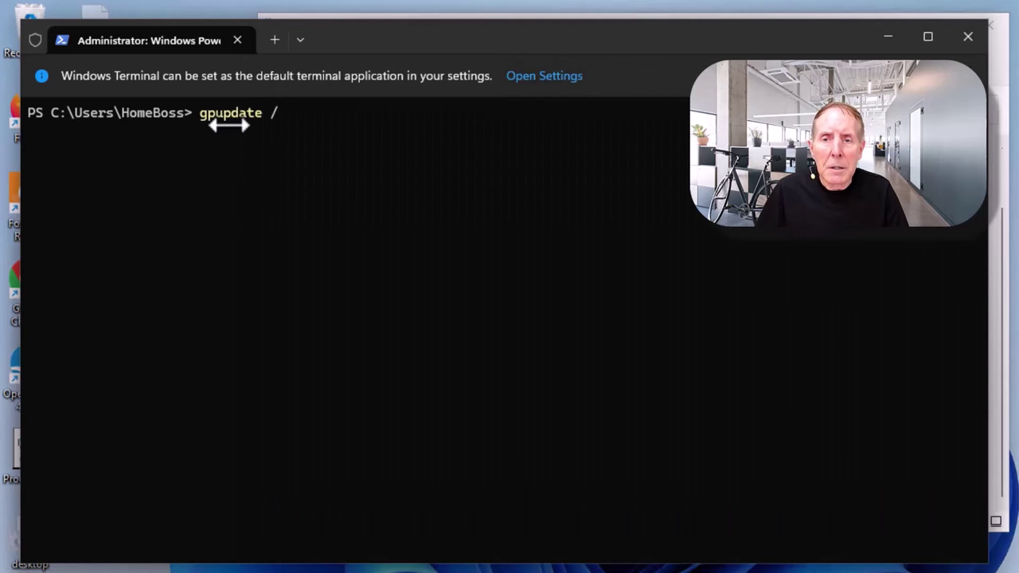
key(Return)
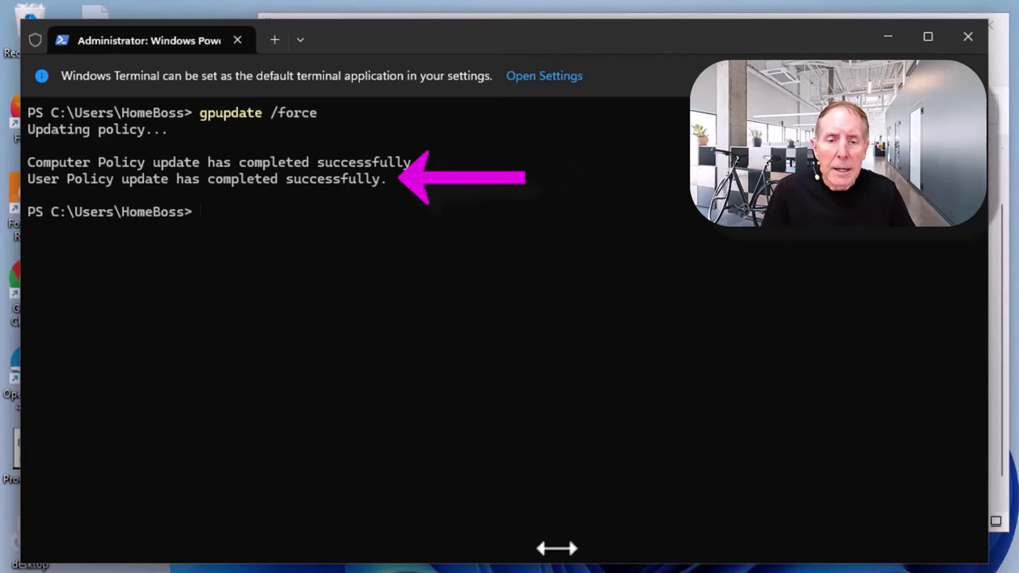
Step: Check the client's C: drive in File Explorer for the mrv folder
click(672, 526)
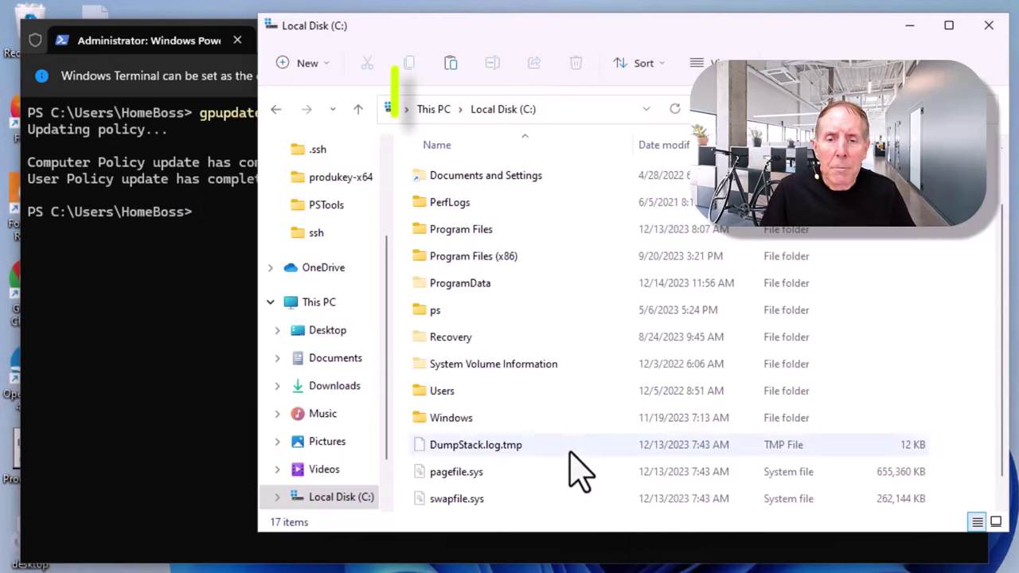
scroll(532, 400, up, 1)
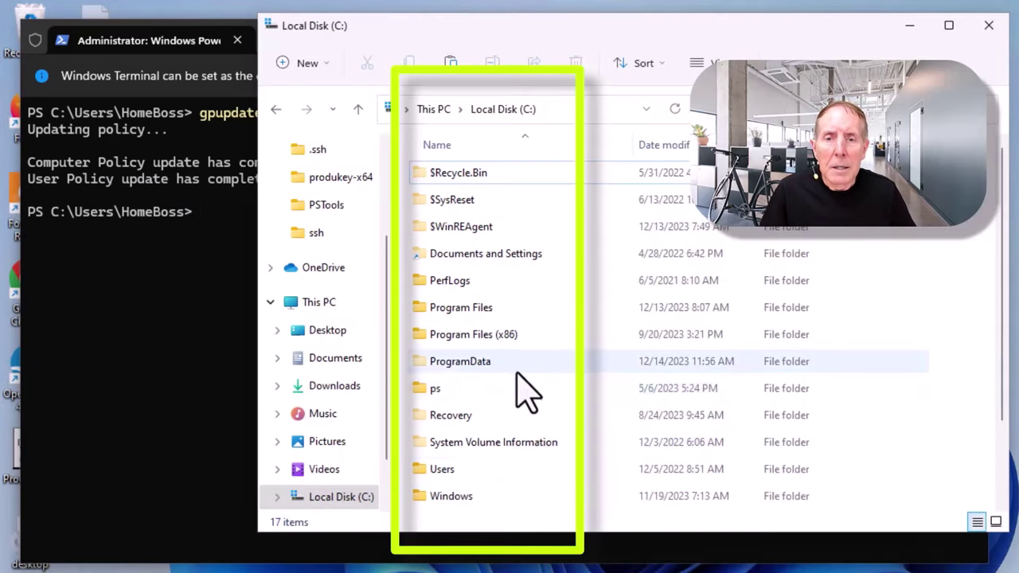
scroll(525, 394, down, 2)
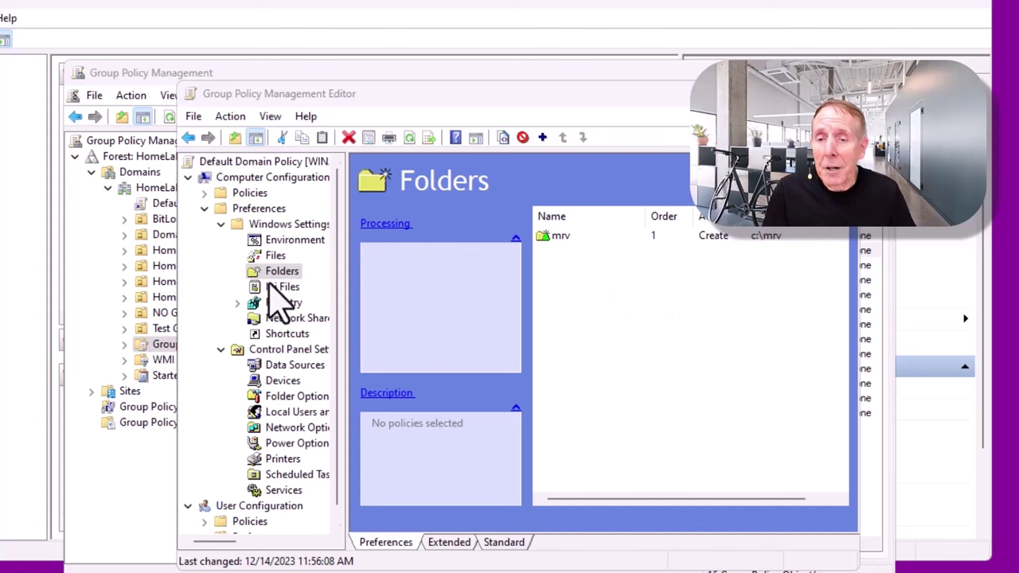
Step: Delete the mrv item from the Folders preferences in the Group Policy Management Editor
click(548, 237)
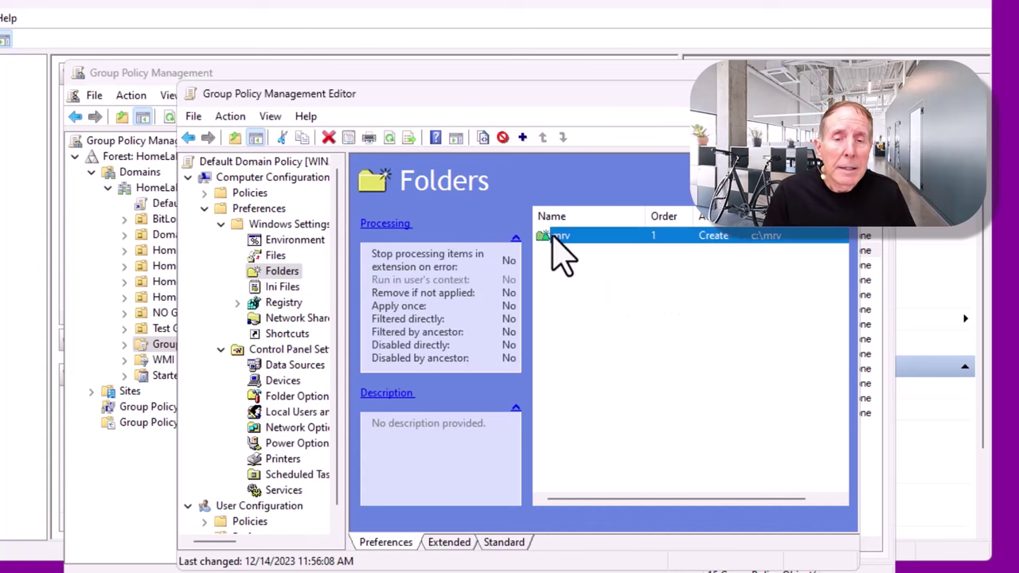
right_click(551, 238)
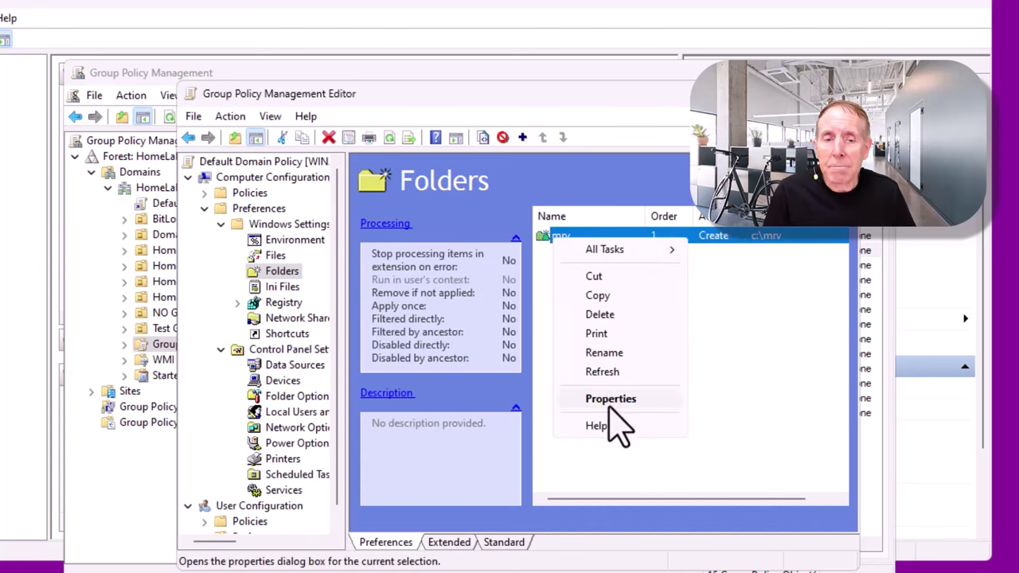
click(602, 316)
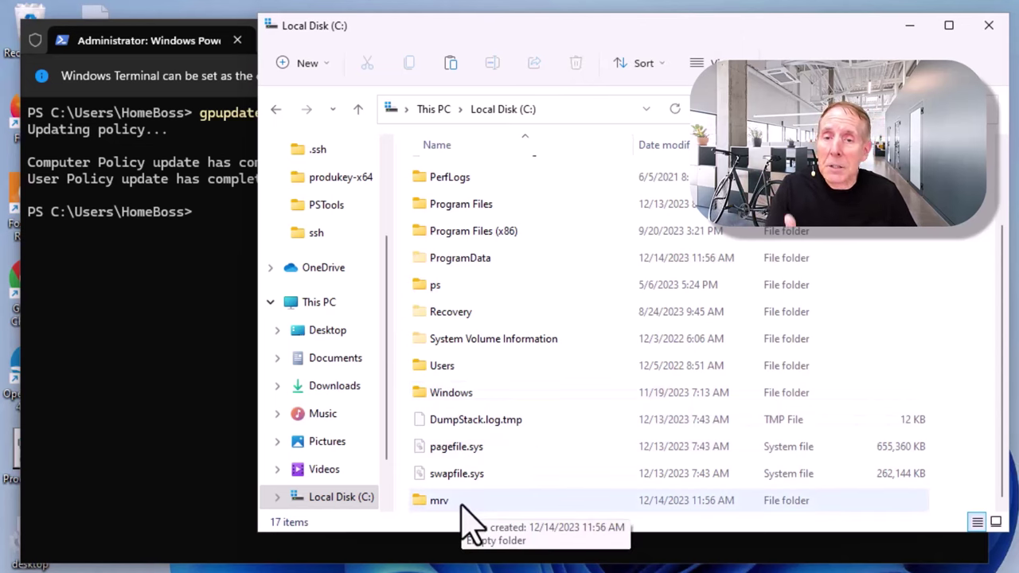
Step: Run gpupdate /force again in the client's PowerShell window to refresh the policies
click(239, 234)
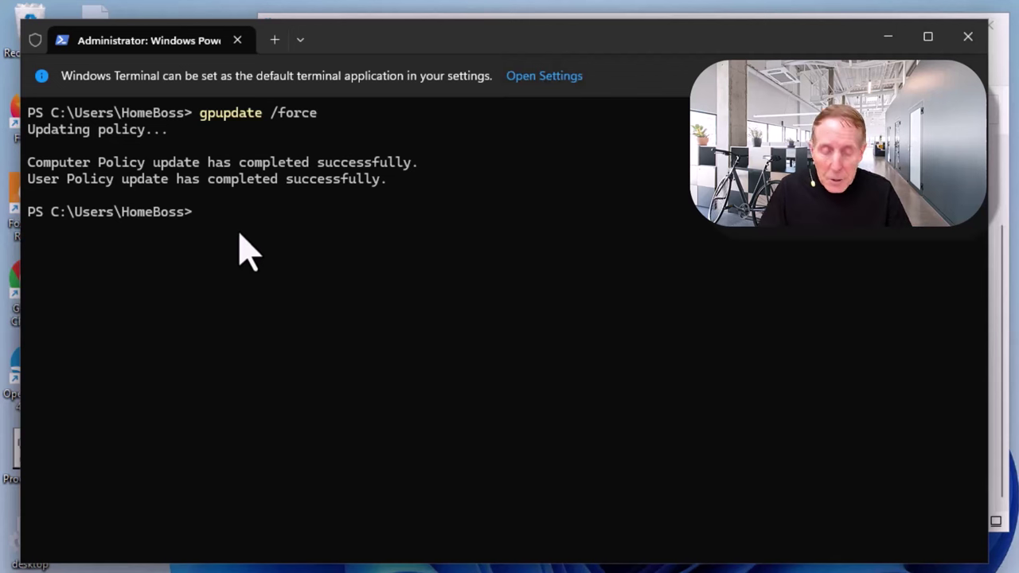
key(Up)
key(Return)
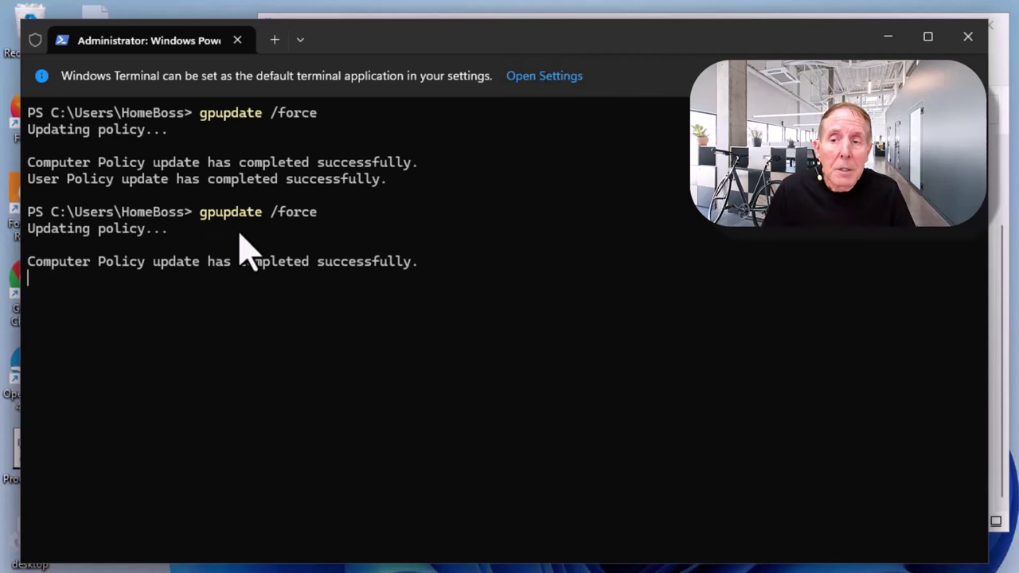
key(alt+Tab)
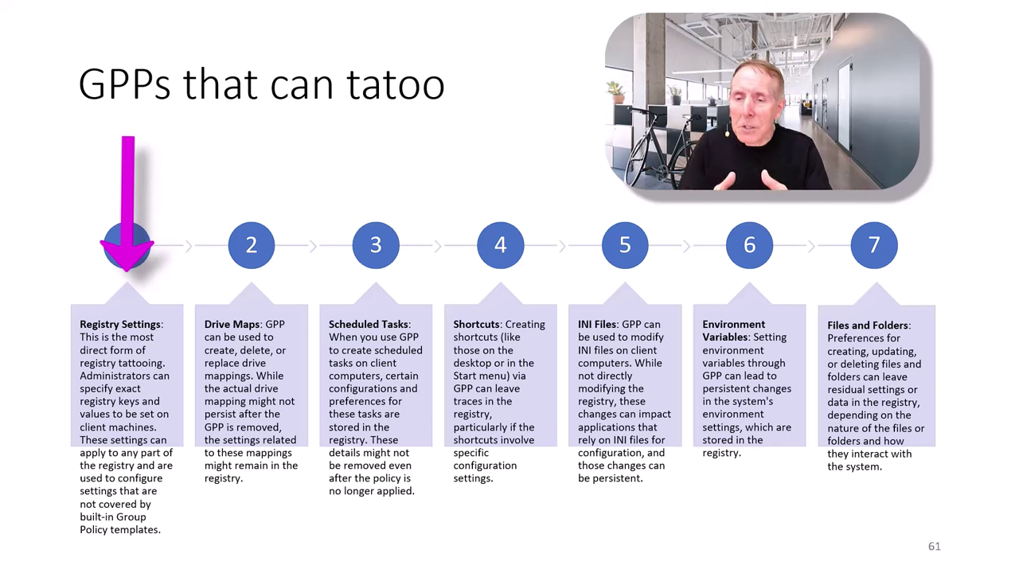
key(Right)
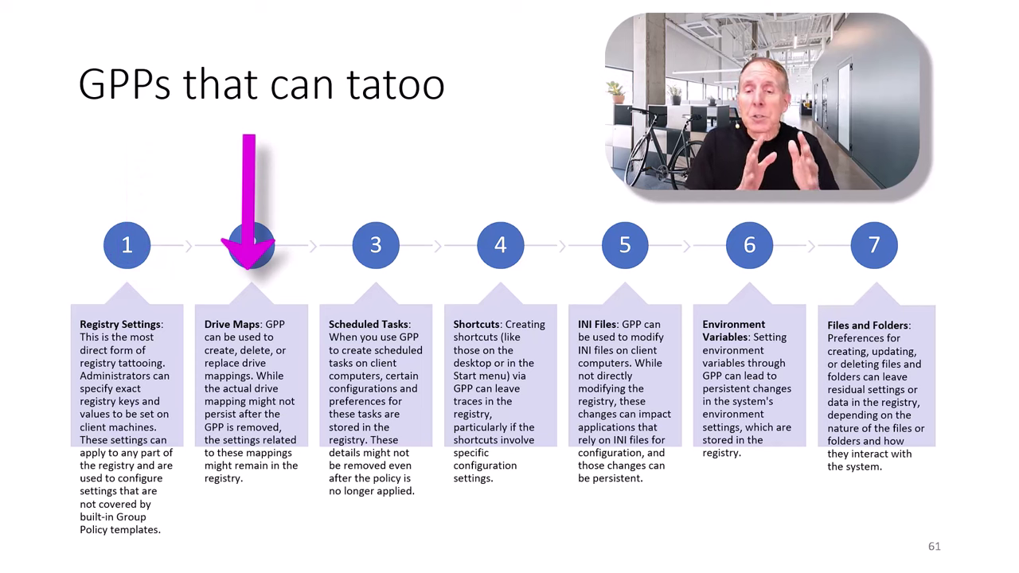
key(Right)
key(Right)
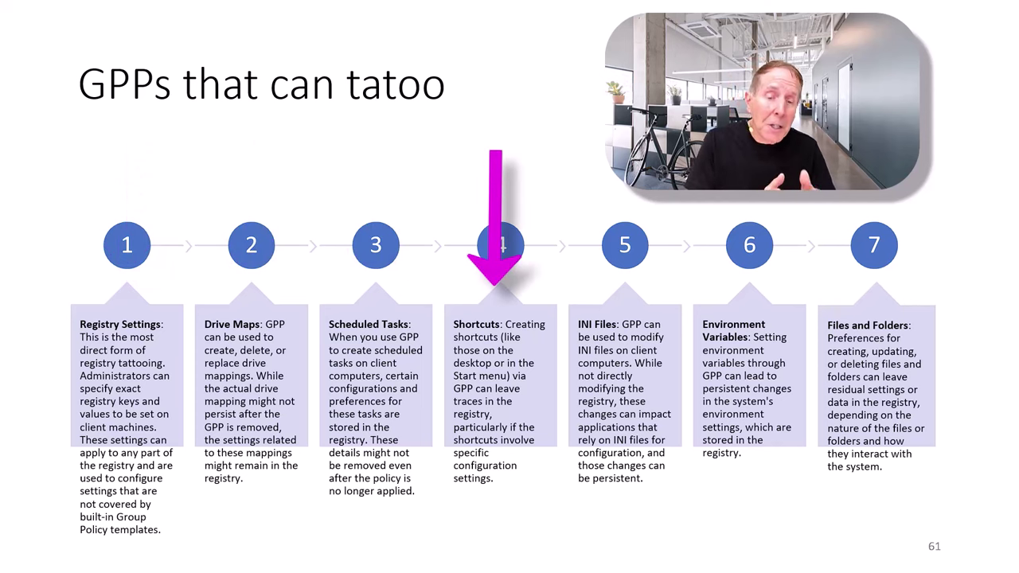
key(Right)
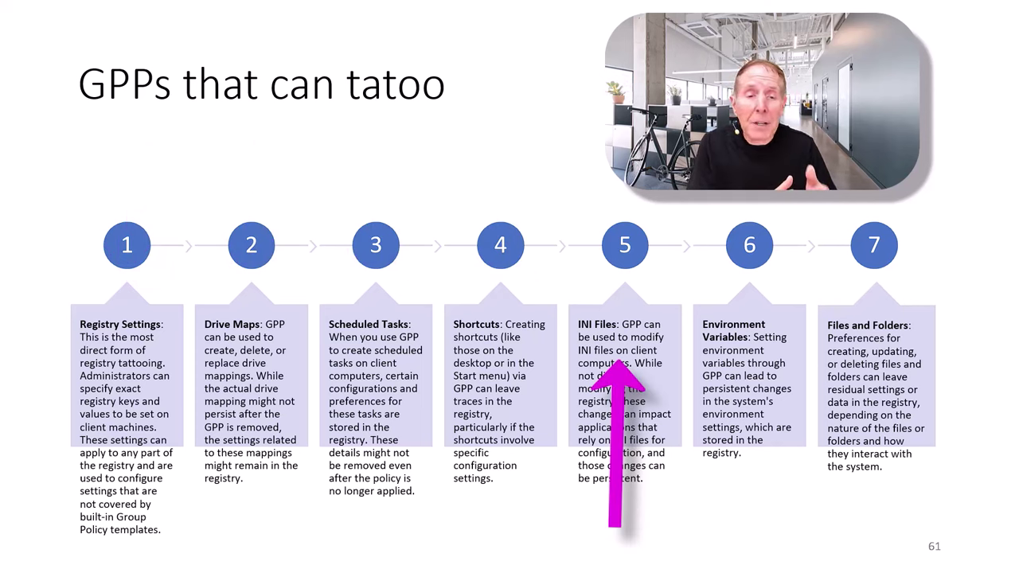
key(Right)
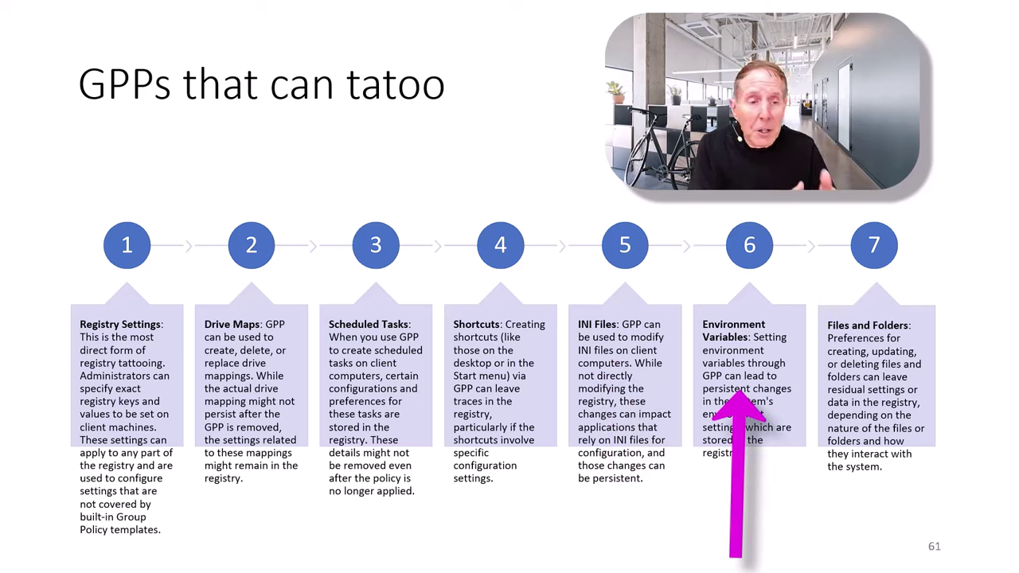
key(Right)
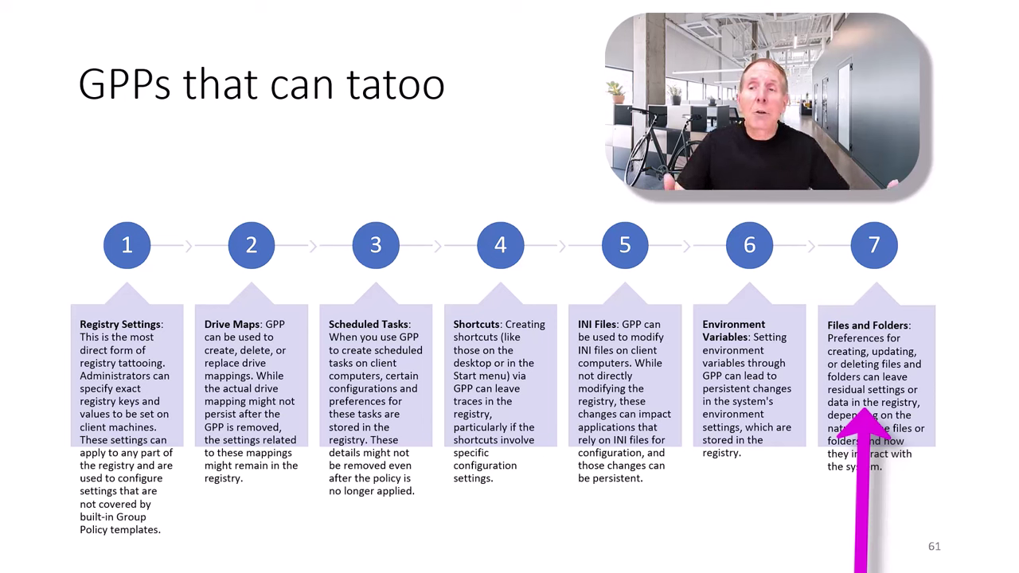
key(Right)
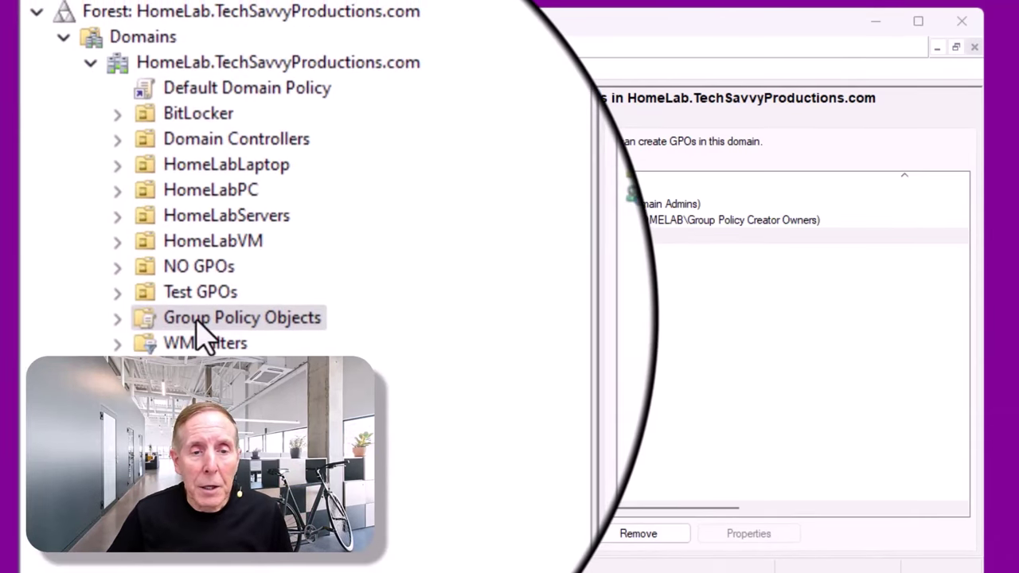
Step: Examine the contents and delegation of the Group Policy Objects container in Group Policy Management
click(199, 322)
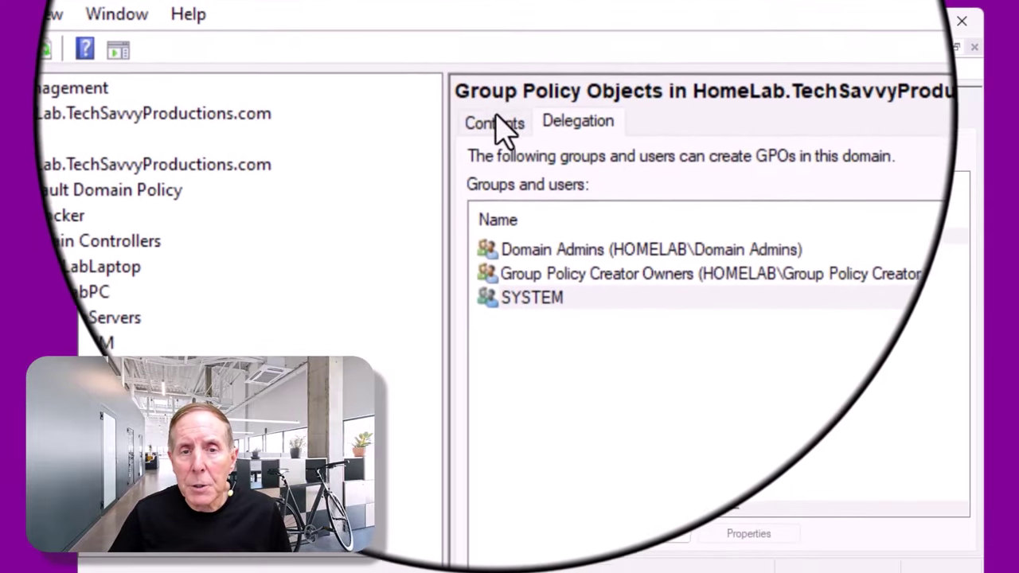
click(488, 125)
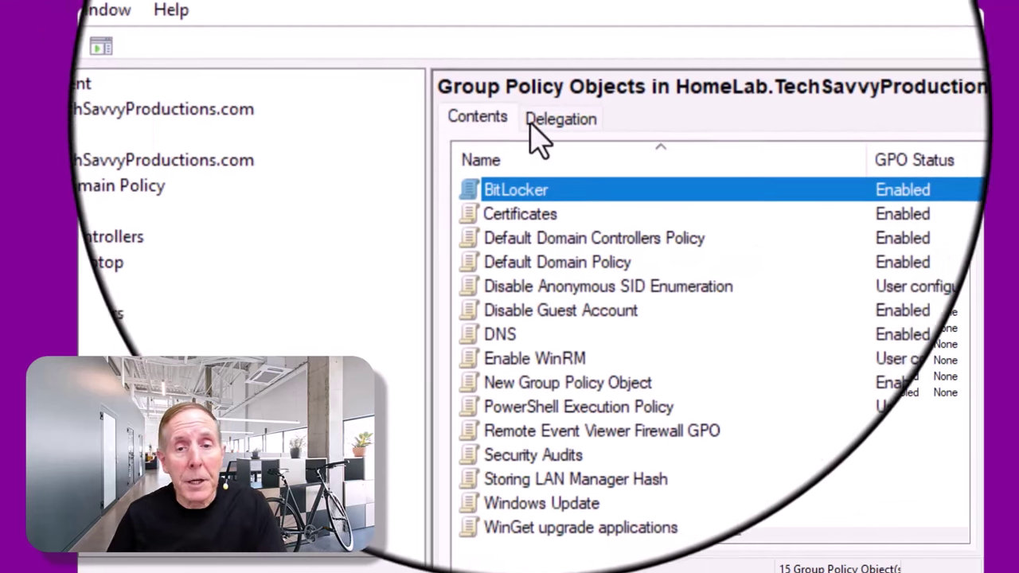
click(596, 125)
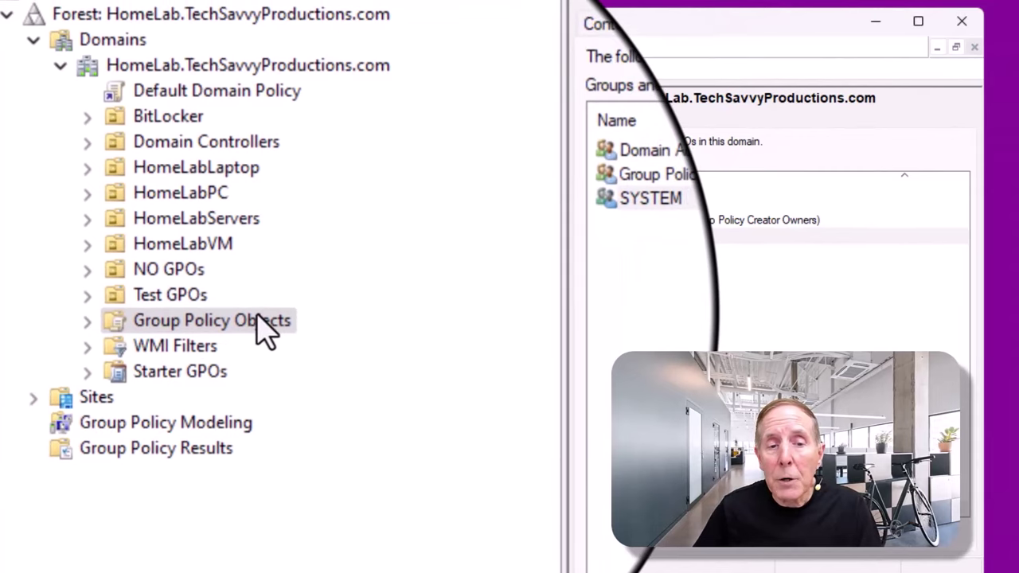
Step: Back up all GPOs in the Group Policy Objects container to E:\PS\GPO backup
right_click(266, 330)
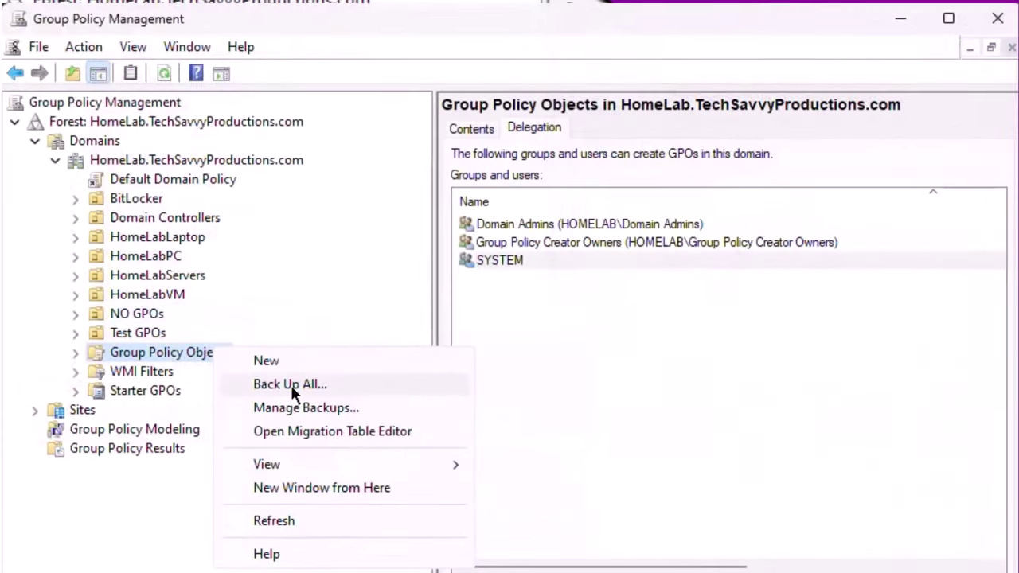
click(289, 384)
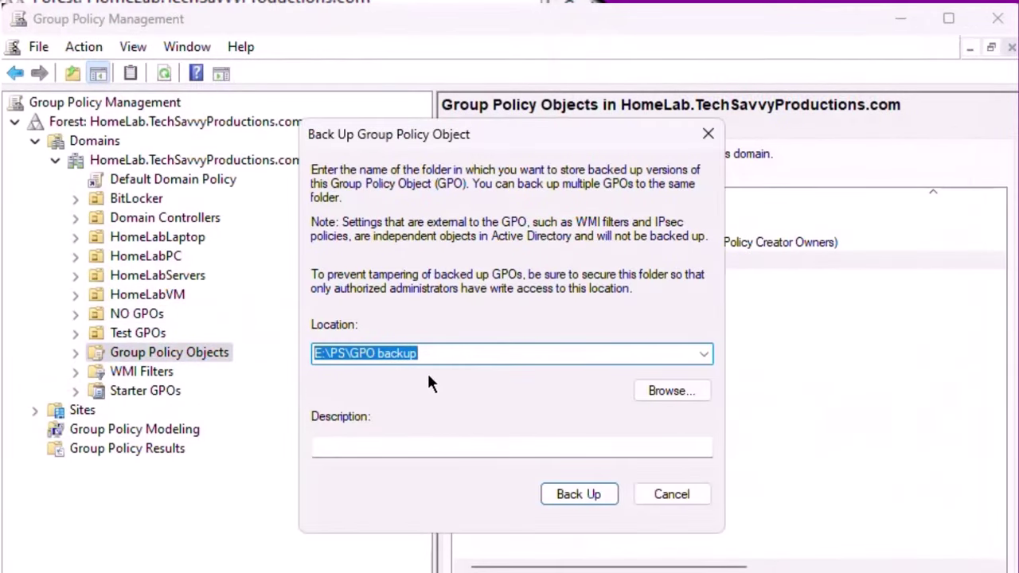
click(592, 492)
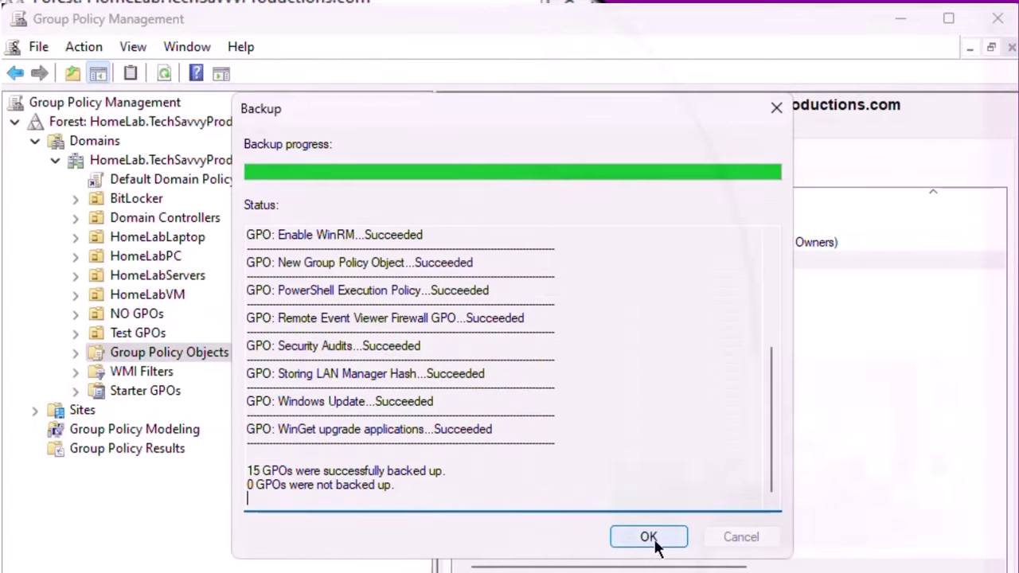
click(657, 539)
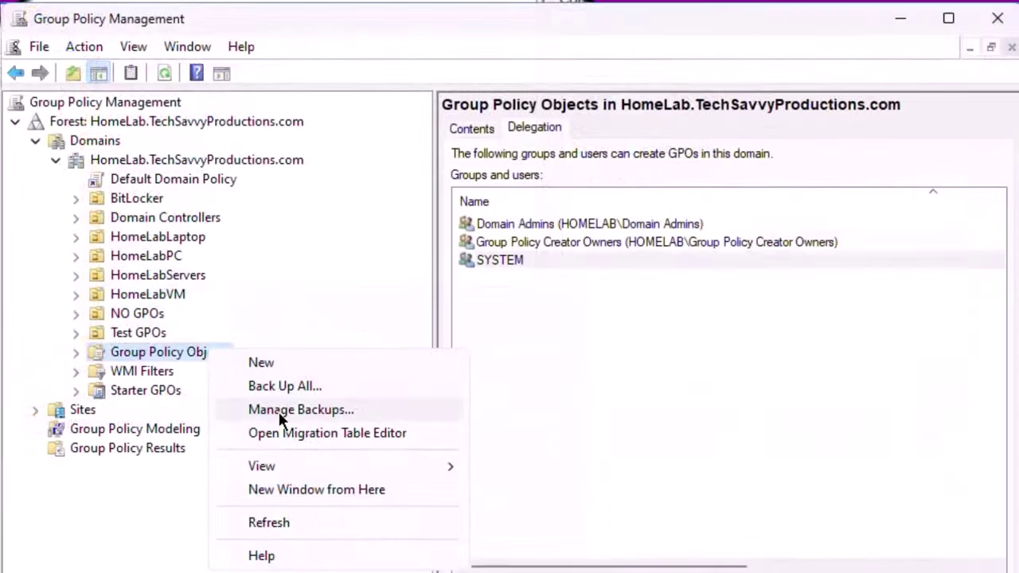
Step: Open Manage Backups for the Group Policy Objects container and review the list of backed-up GPOs
click(278, 410)
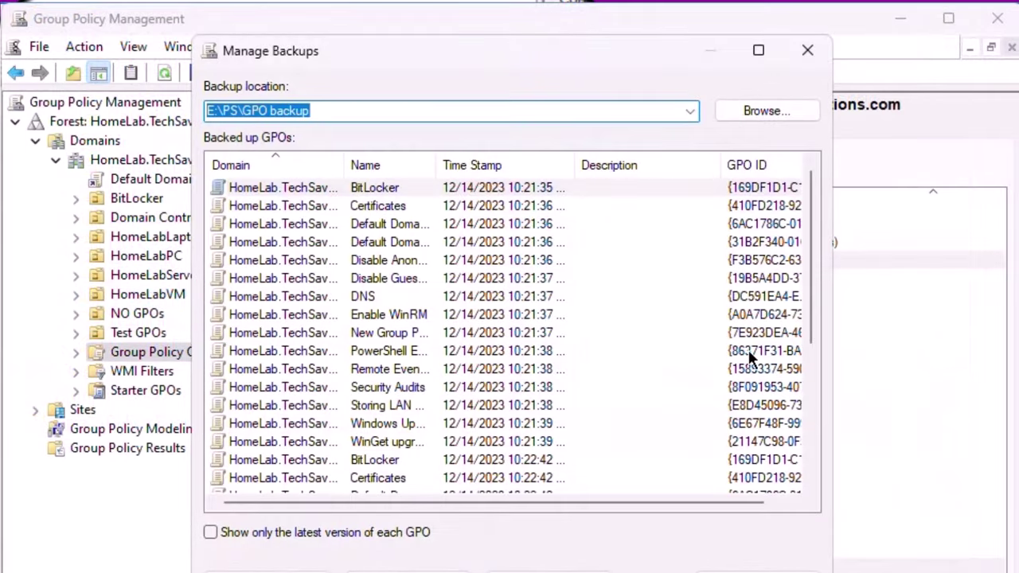
scroll(784, 398, down, 5)
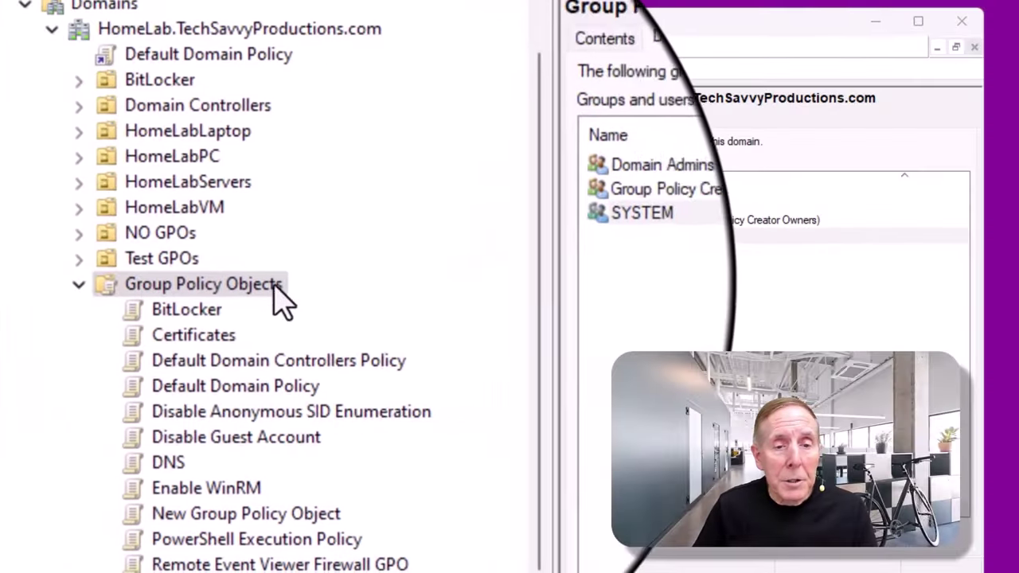
Step: Review the backup and restore options available for the individual BitLocker GPO under Group Policy Objects
click(239, 315)
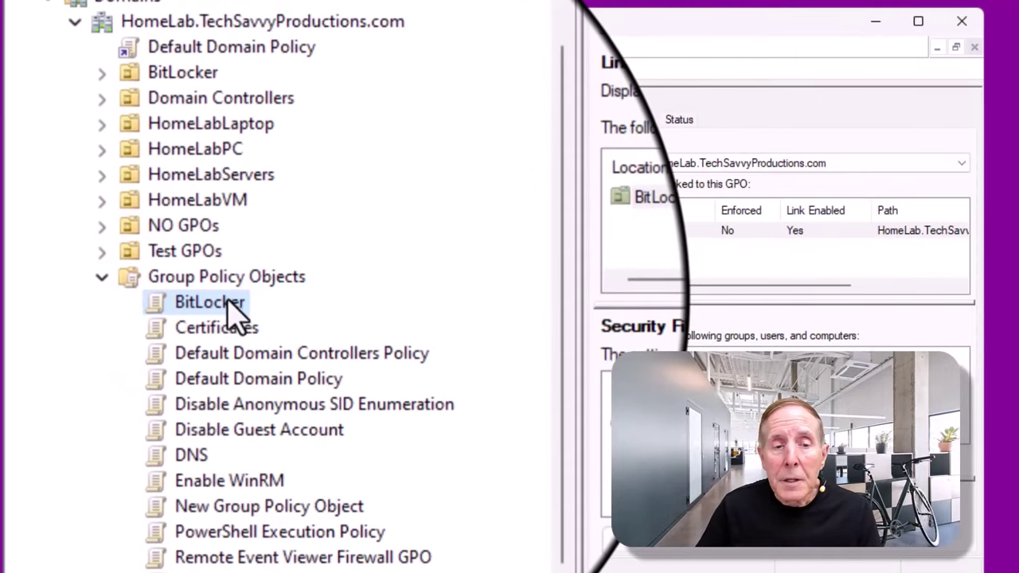
right_click(221, 304)
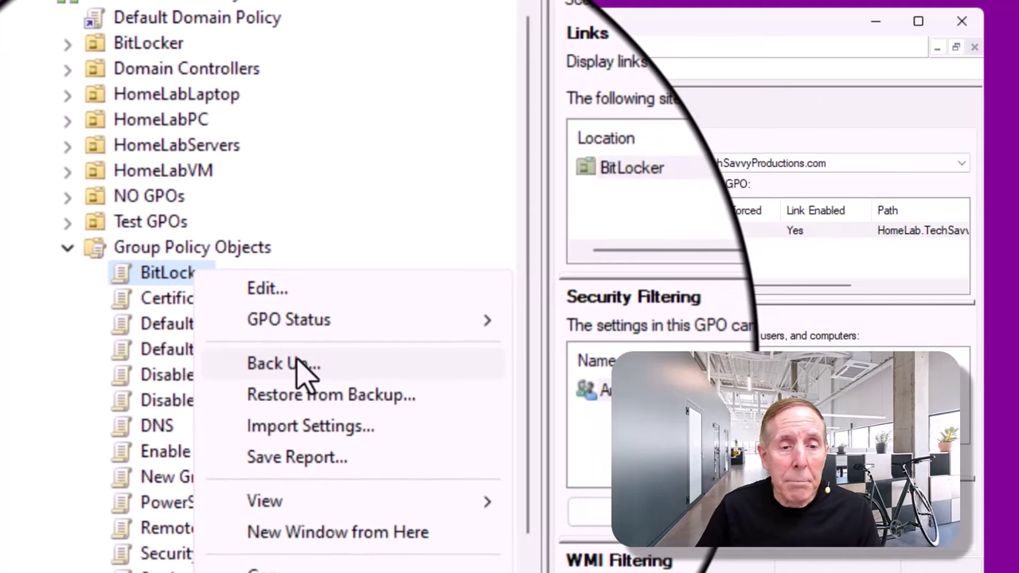
click(298, 362)
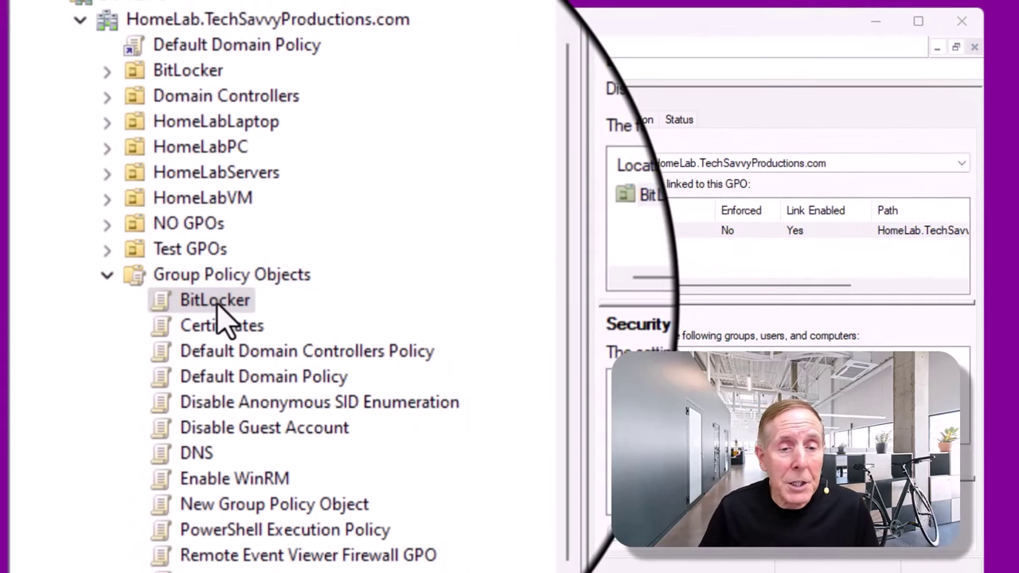
click(217, 302)
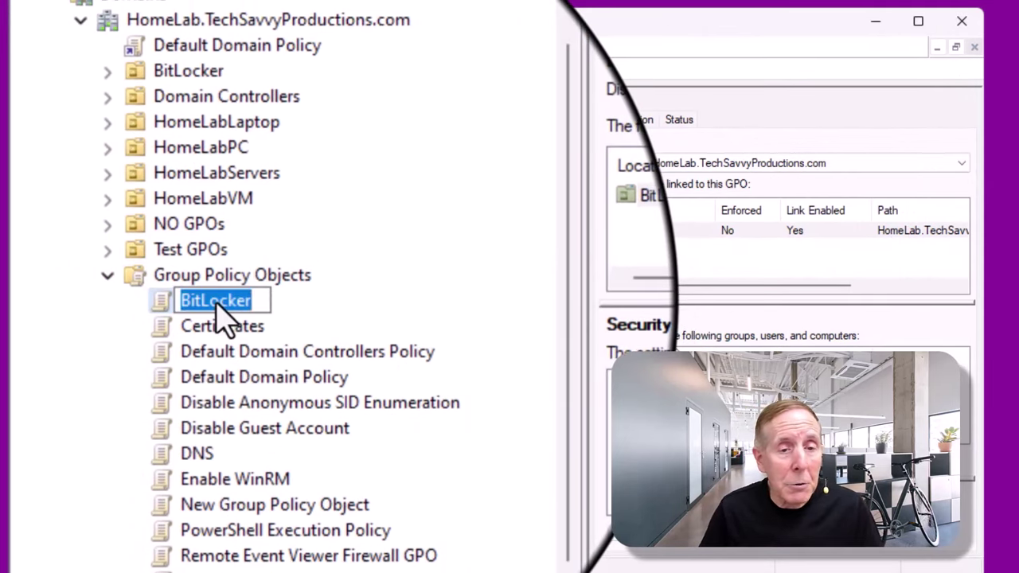
right_click(263, 310)
click(277, 432)
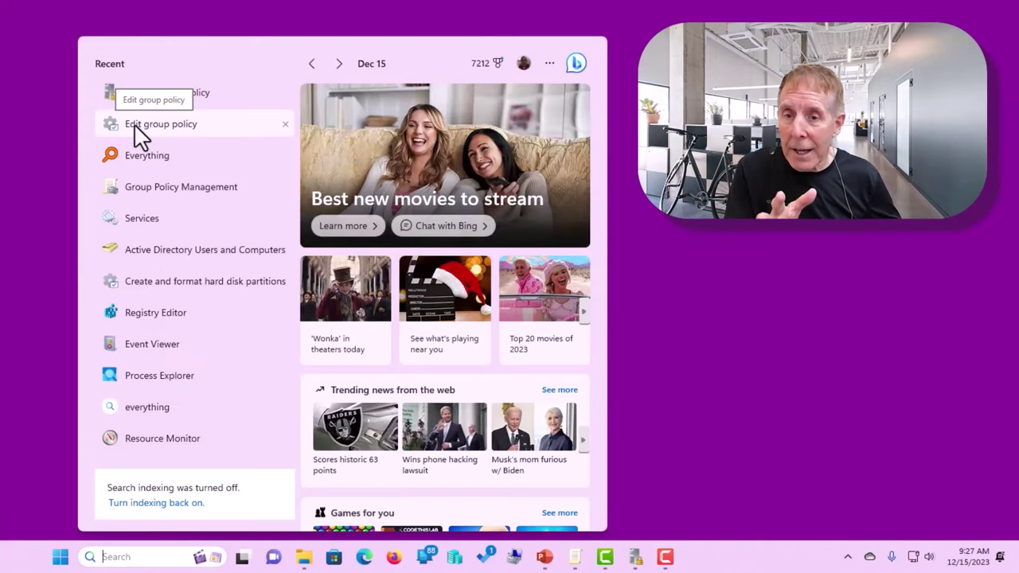
Step: Open the Local Group Policy Editor through Edit group policy and move its window fully into view
click(172, 127)
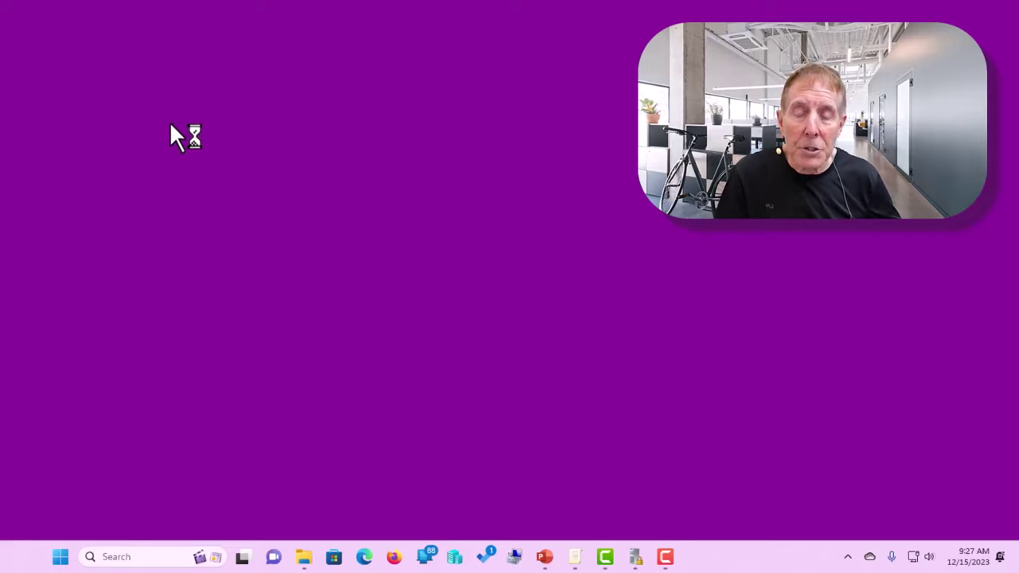
drag(294, 1, 311, 20)
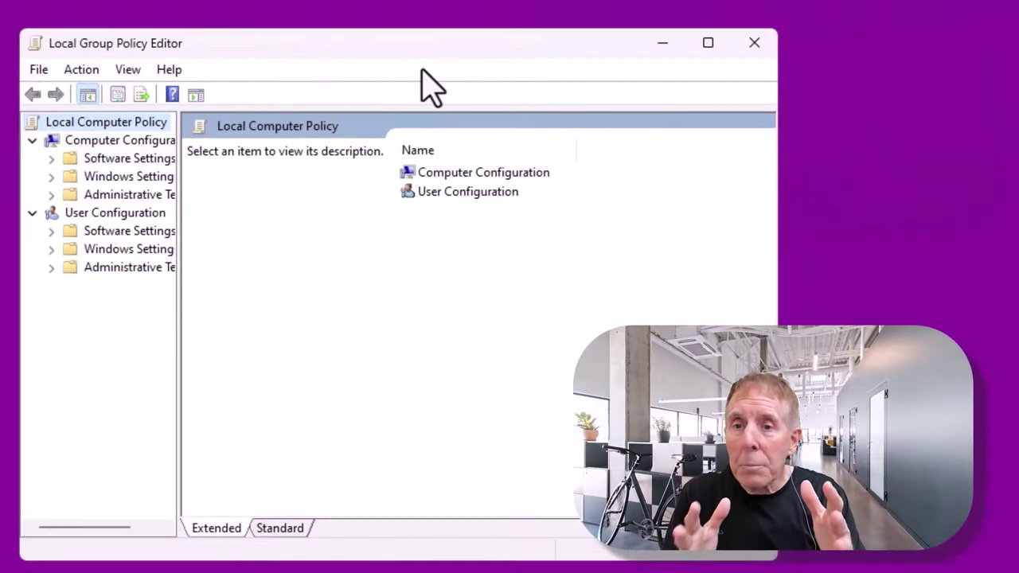